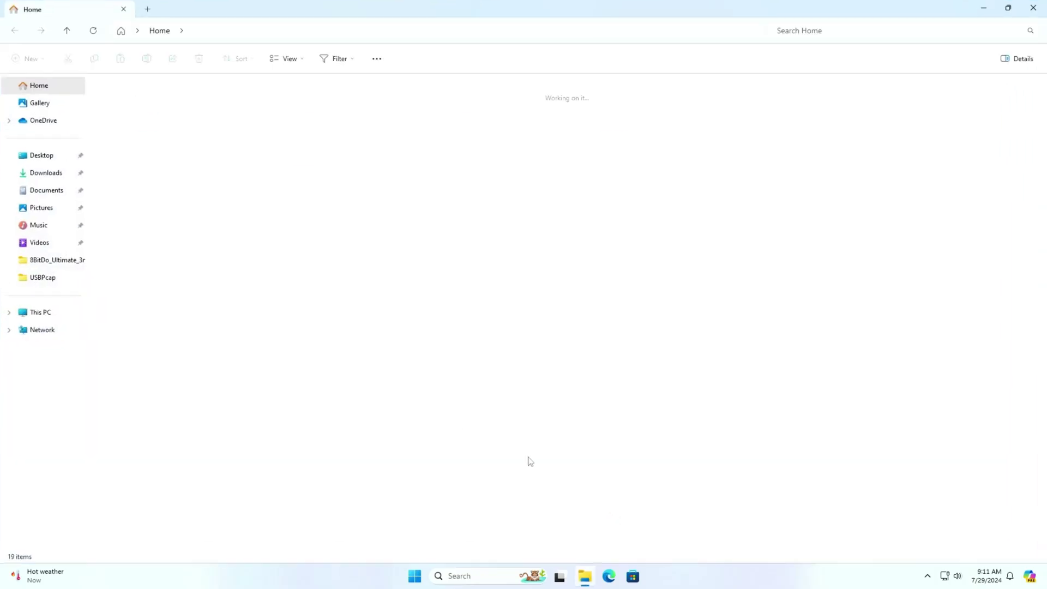
- Browse to the network share at \\192.168.1.250 and open the spikerguy share
click(60, 334)
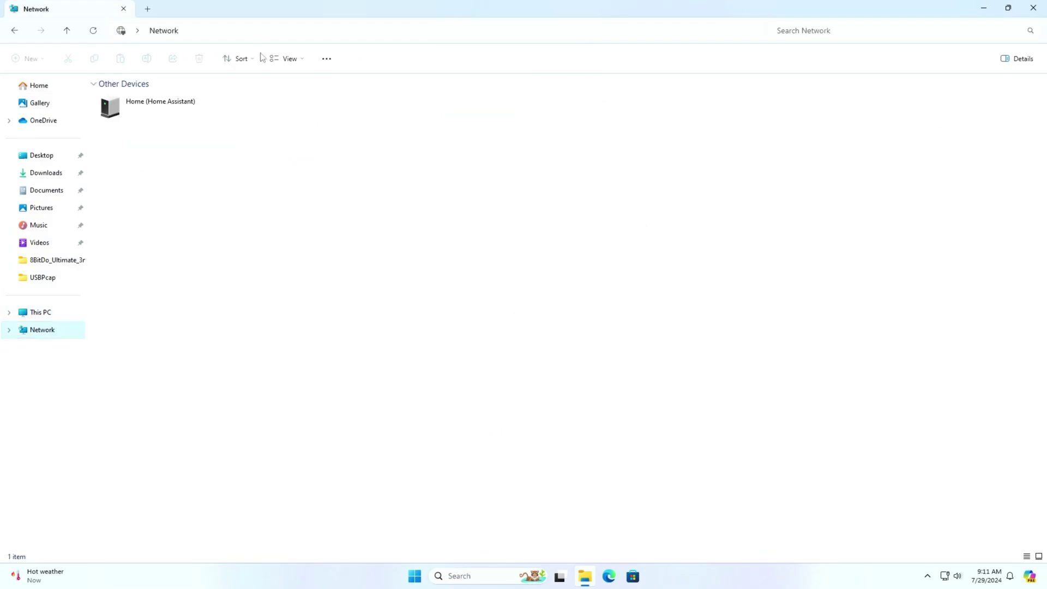
click(262, 31)
click(239, 54)
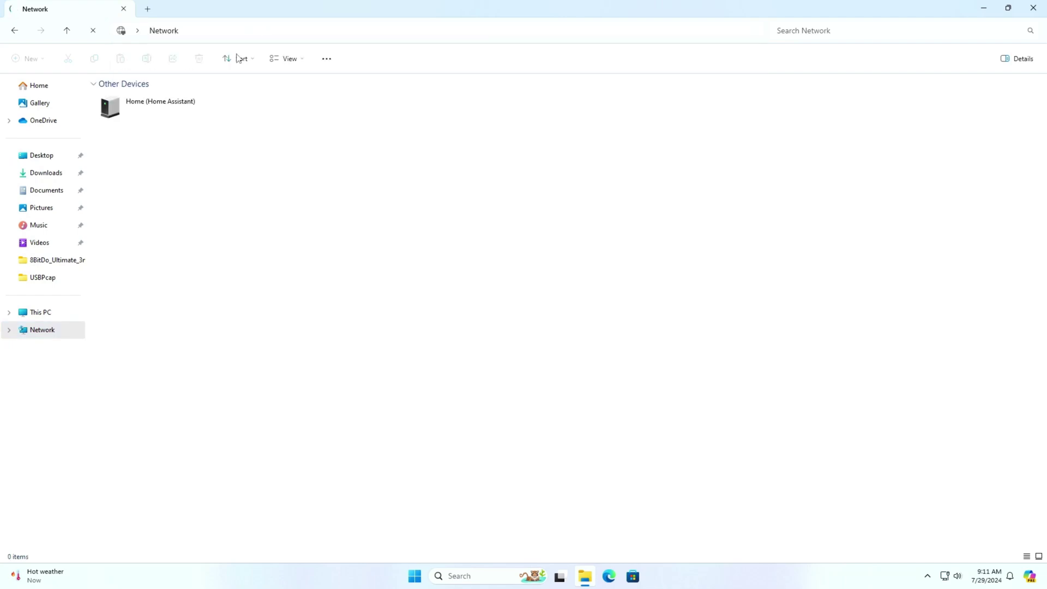
double_click(145, 106)
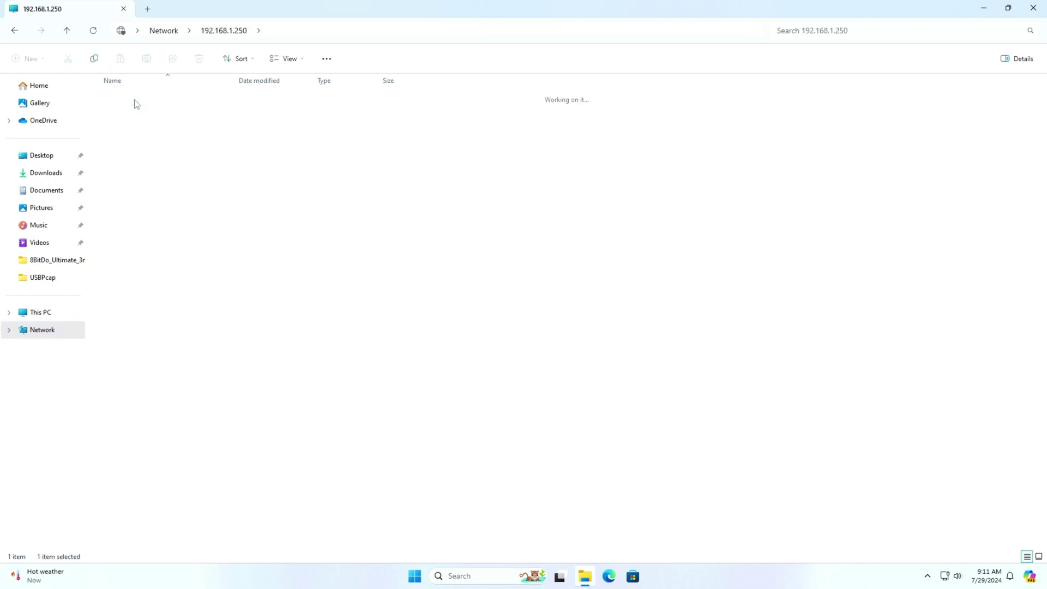
- Go into Projects > simruito and open software-url.txt
key(d)
key(e)
key(f)
key(j)
key(y)
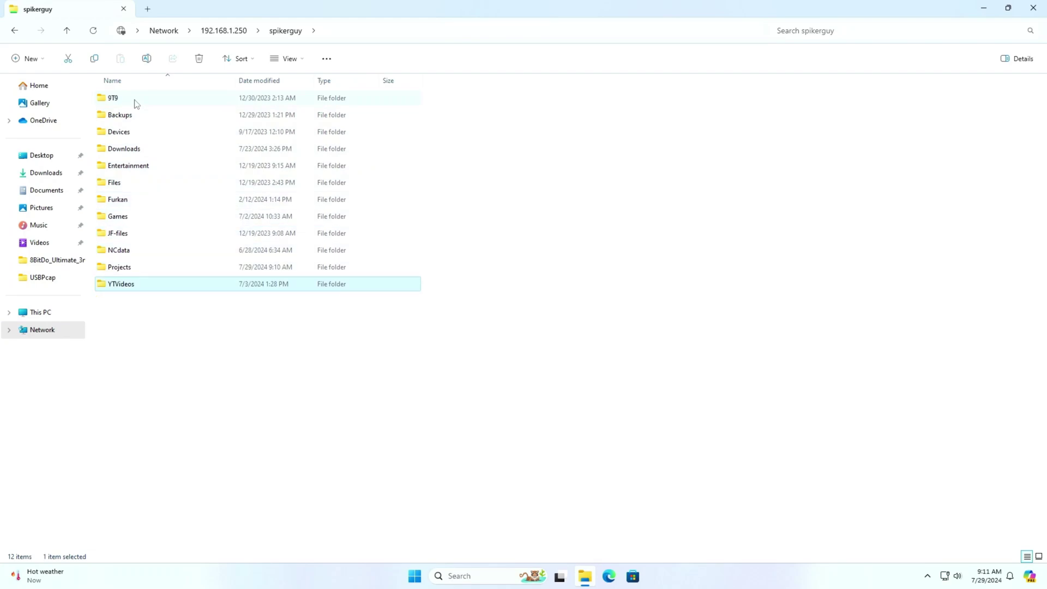
key(p)
key(Return)
key(s)
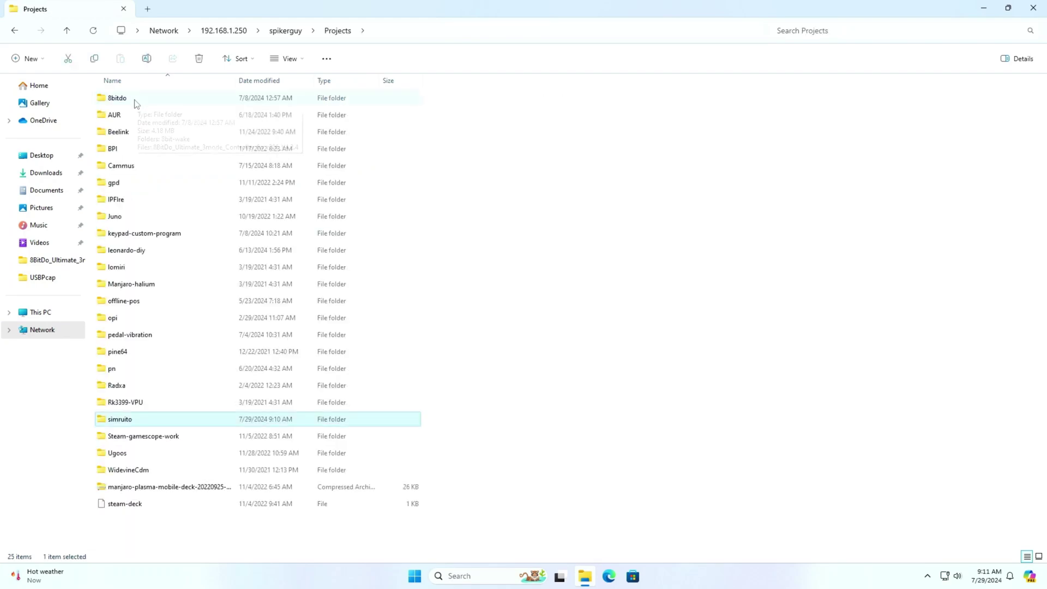
key(Return)
key(Return)
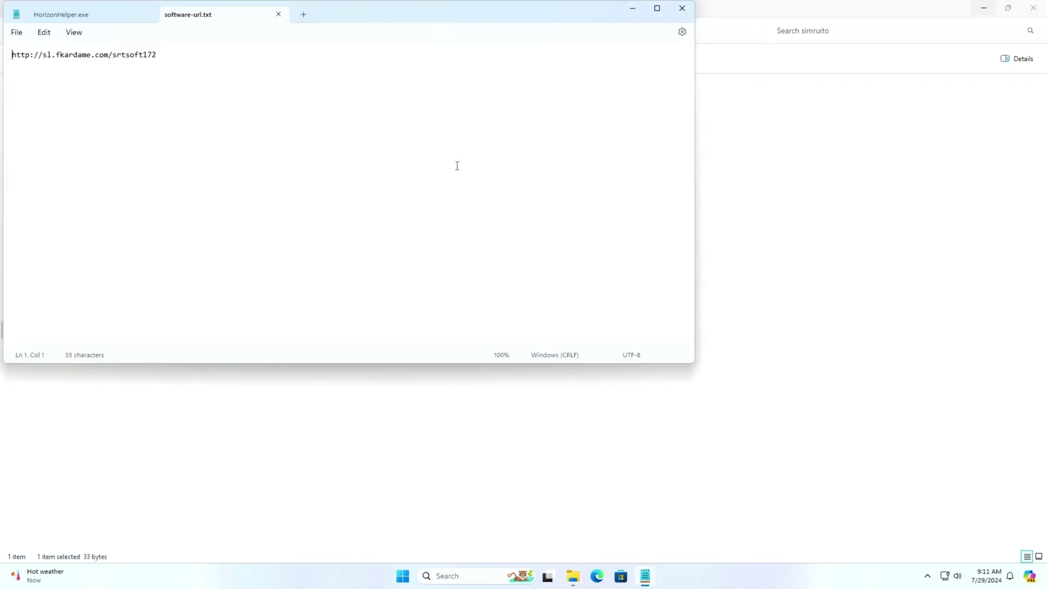
- Select the whole download URL in software-url.txt and close the File Explorer window
key(ctrl+a)
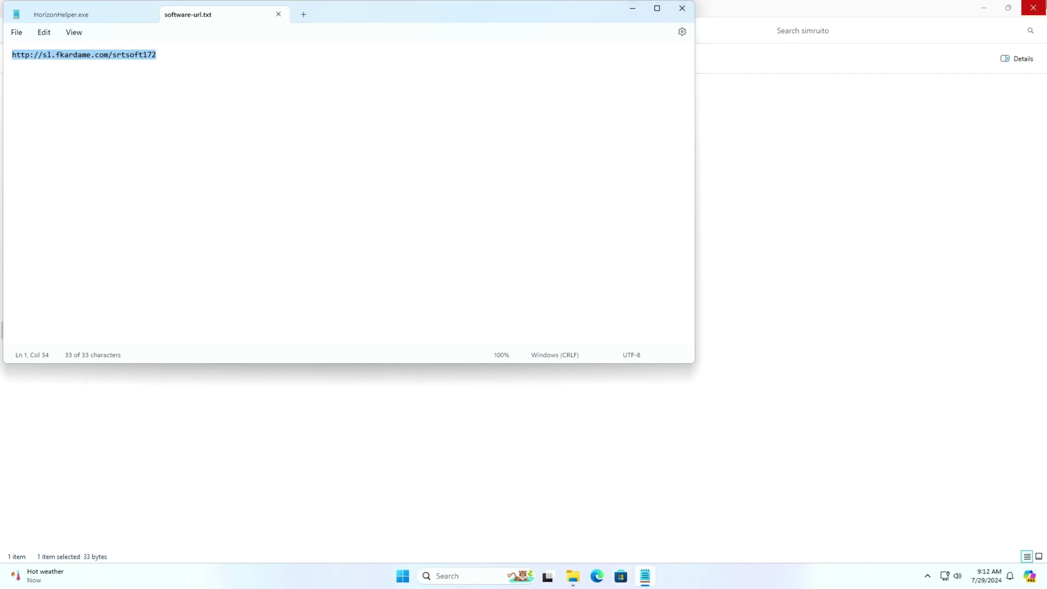
click(1033, 7)
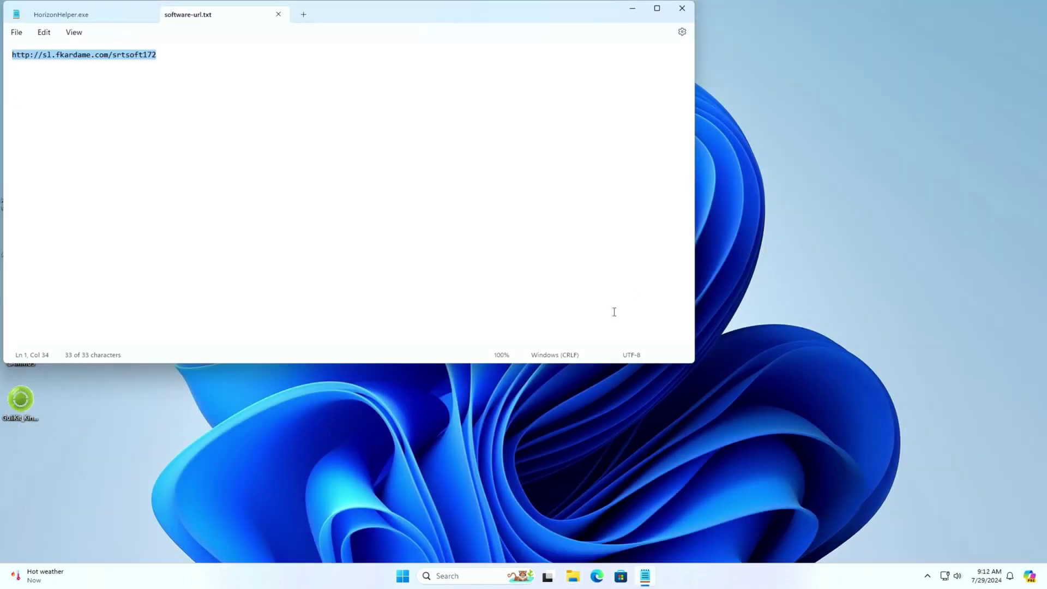
- Open the download link in Edge, close stray tabs, and download the entire SimRuito Pedals 1.7.2 folder
click(596, 576)
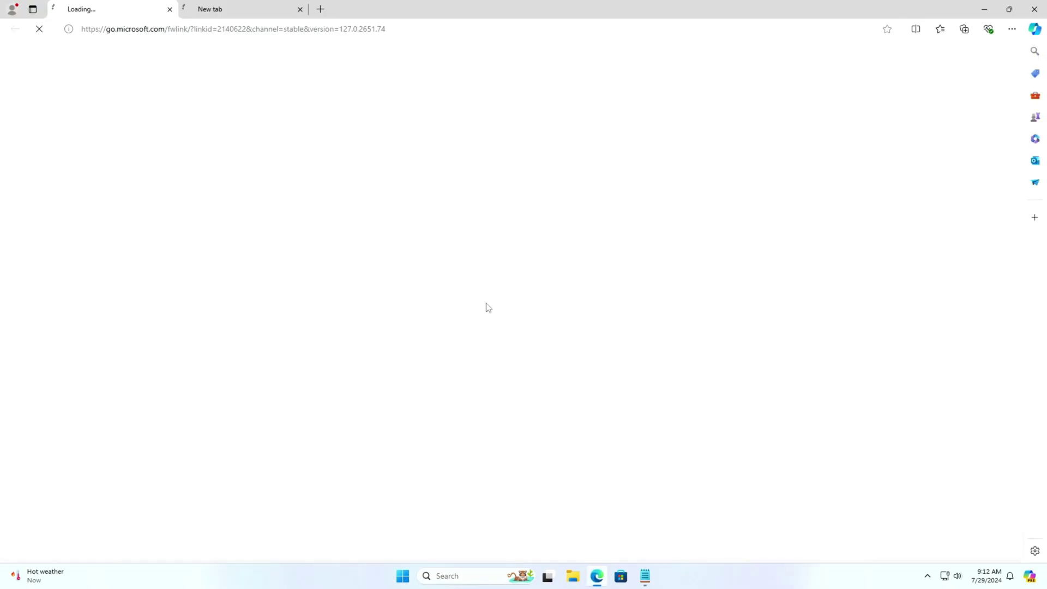
click(321, 9)
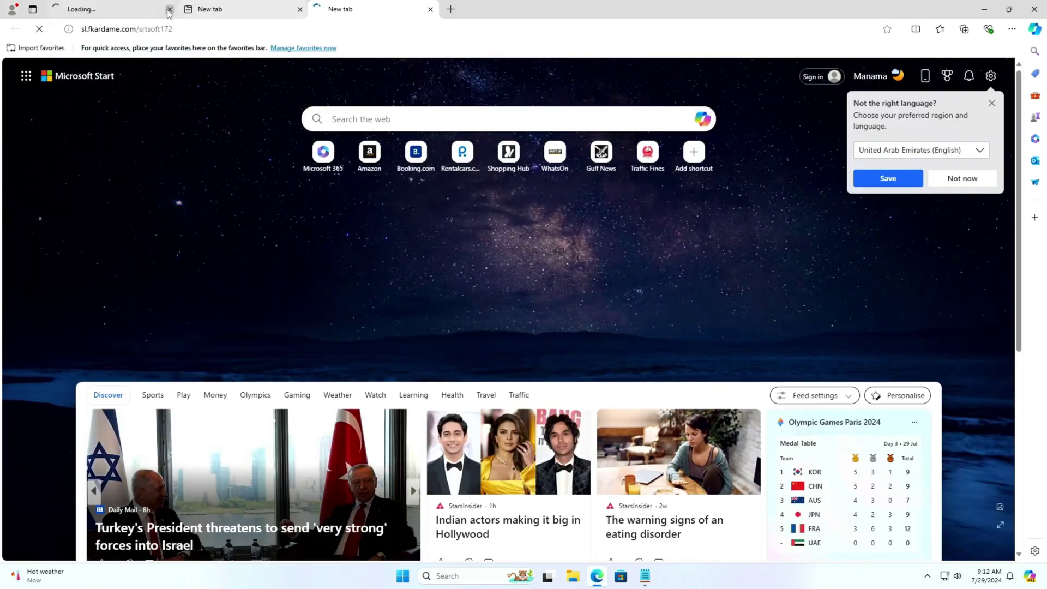
click(163, 10)
click(170, 9)
click(169, 10)
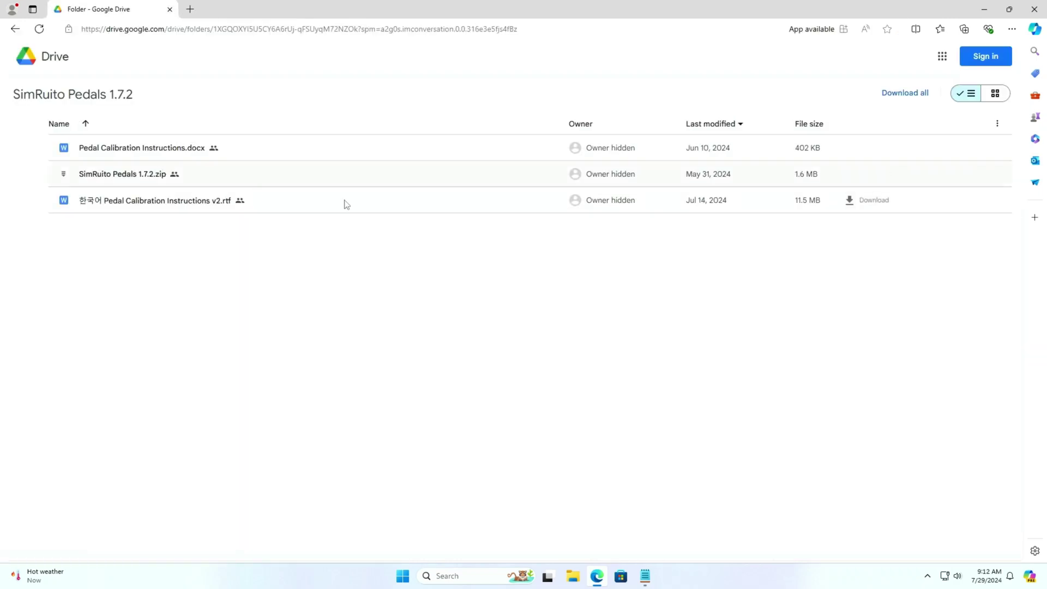
click(893, 97)
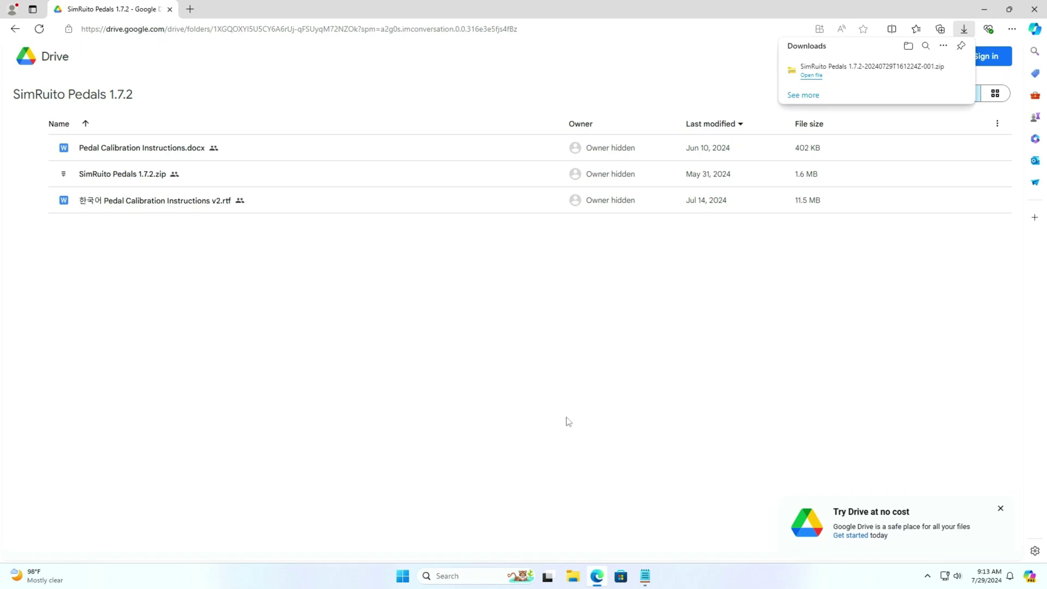
- Extract all files from the downloaded SimRuito Pedals zip in Downloads
click(572, 580)
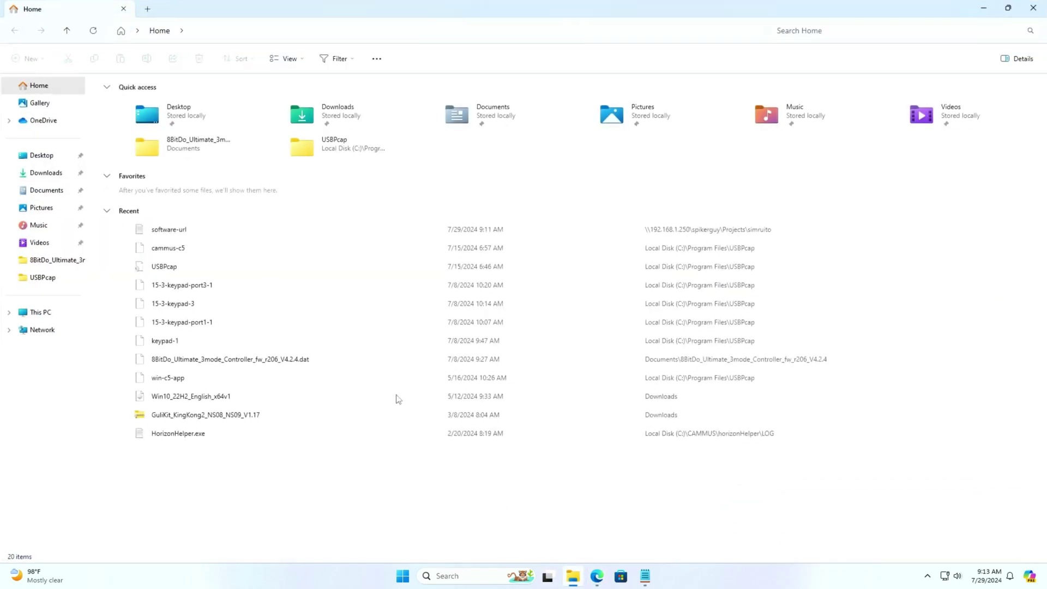
click(56, 174)
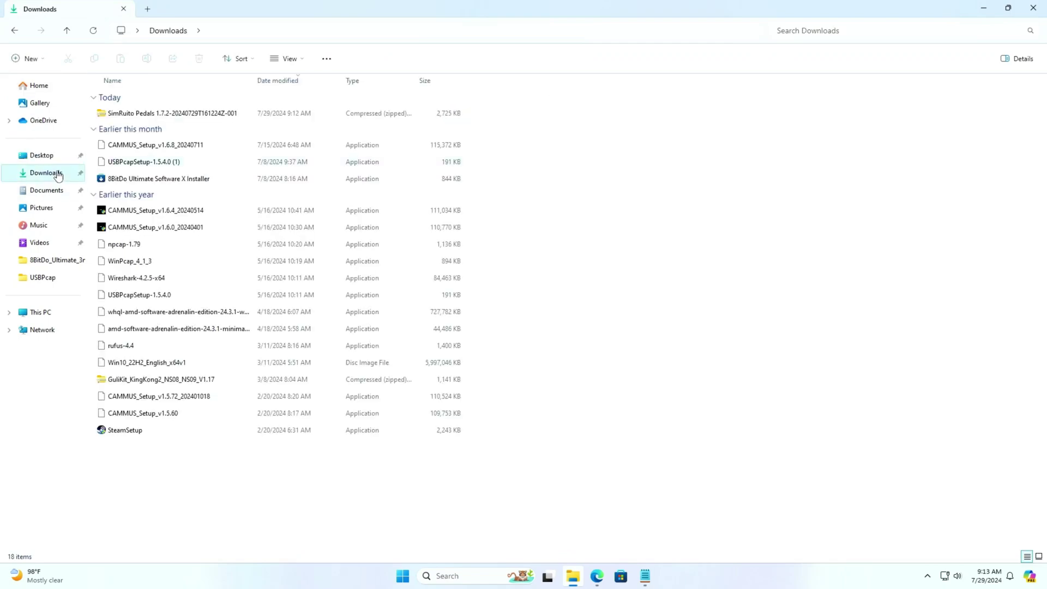
click(172, 113)
right_click(172, 113)
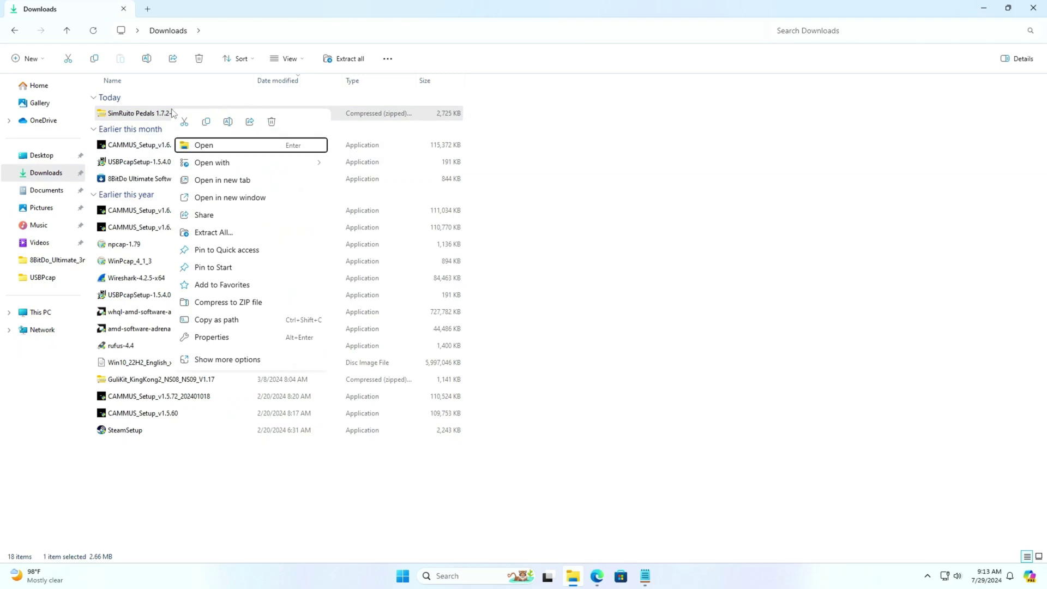
key(Down)
key(Down)
key(Down)
key(Down)
key(Down)
key(Down)
key(Down)
key(Down)
key(Down)
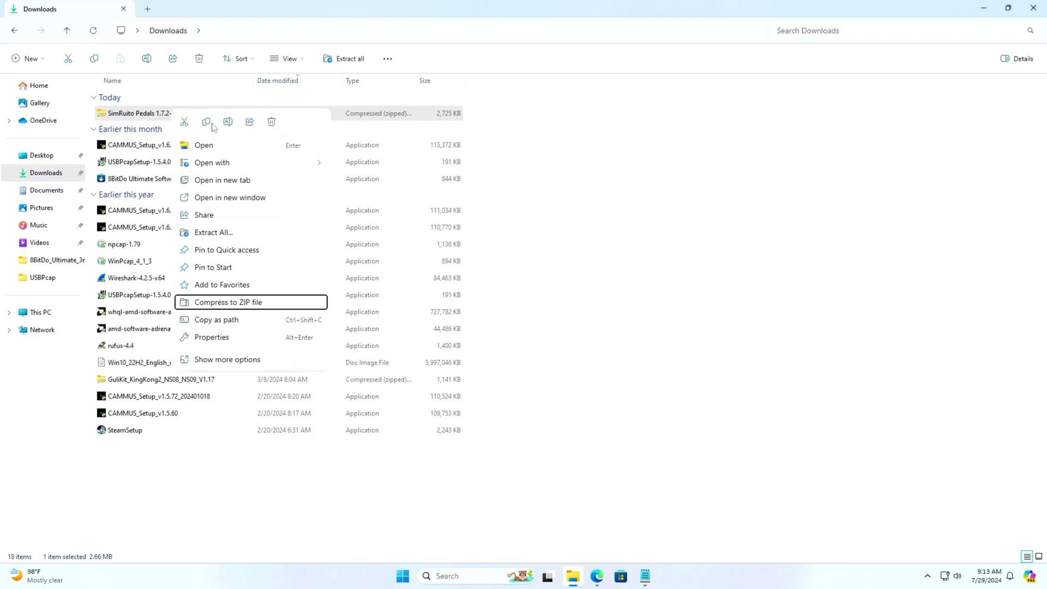
click(234, 233)
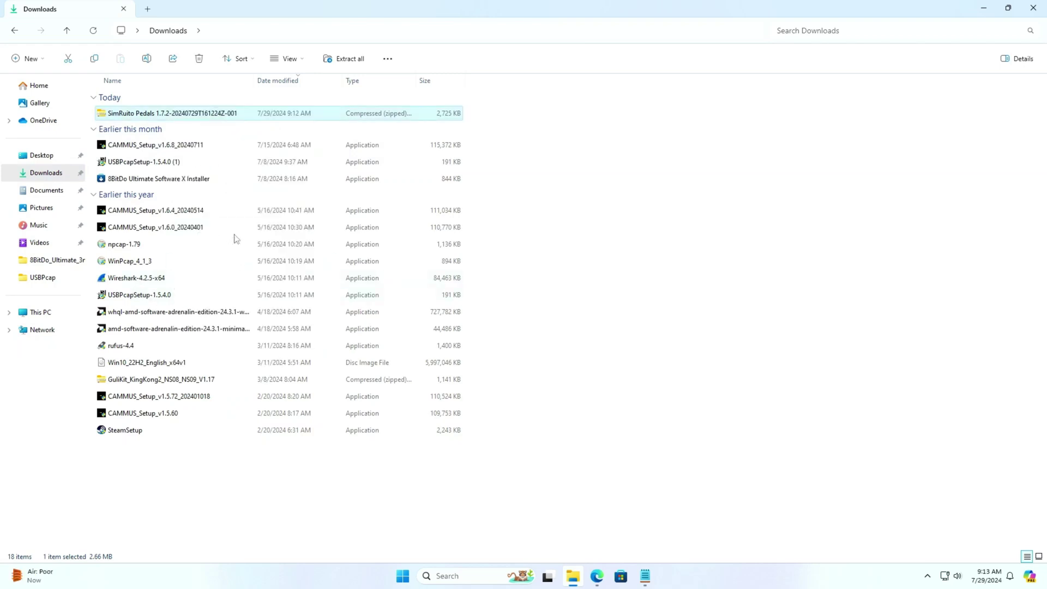
click(621, 392)
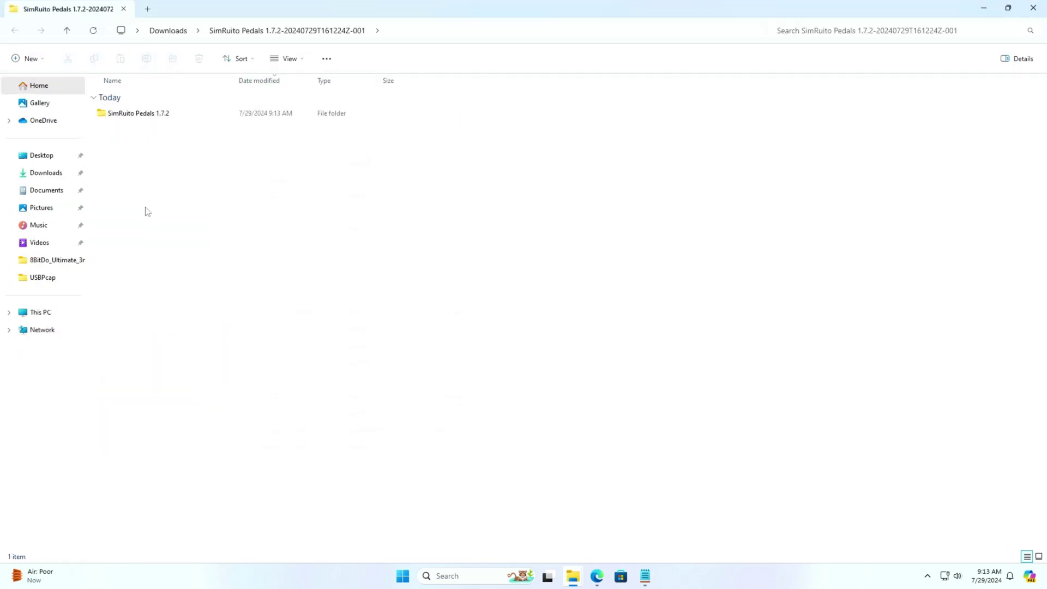
- Open Pedal Calibration Instructions from the extracted SimRuito Pedals 1.7.2 folder
click(141, 115)
double_click(141, 114)
key(Down)
key(Down)
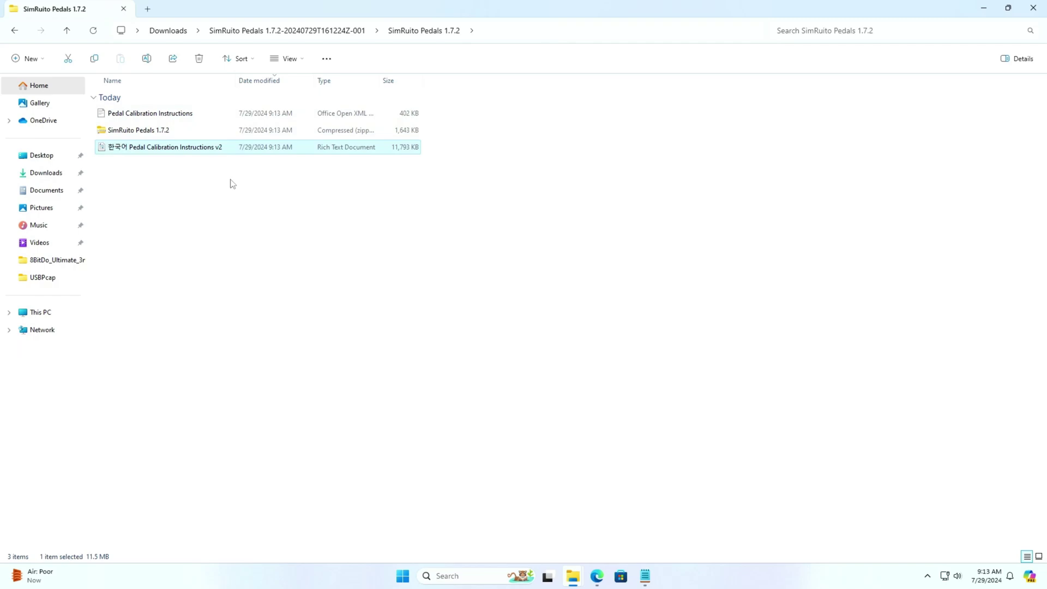
key(Up)
key(Up)
key(Return)
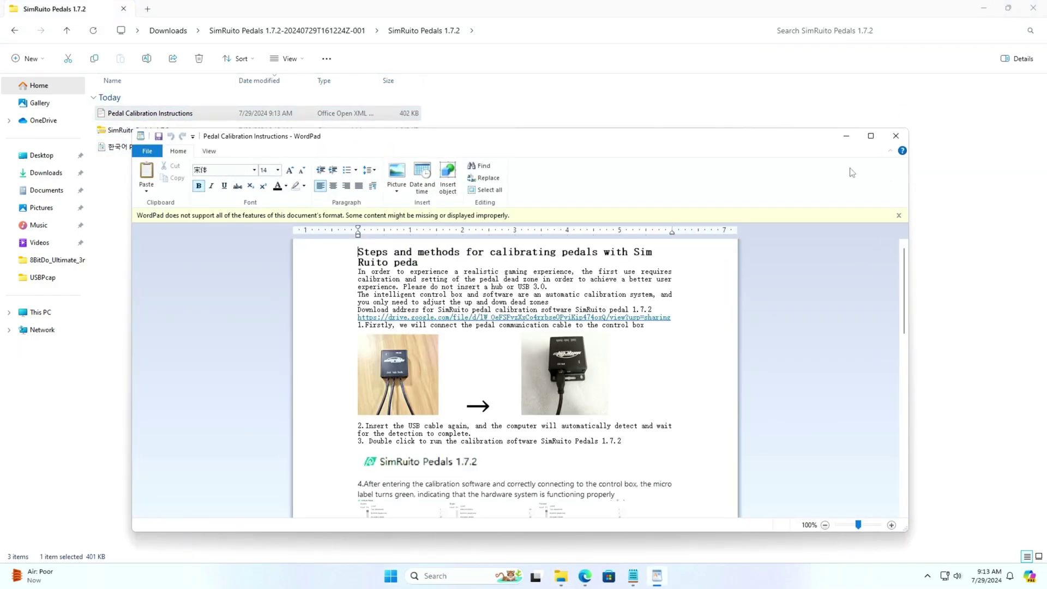
- Maximize and read through the English Pedal Calibration Instructions, then close them
click(871, 136)
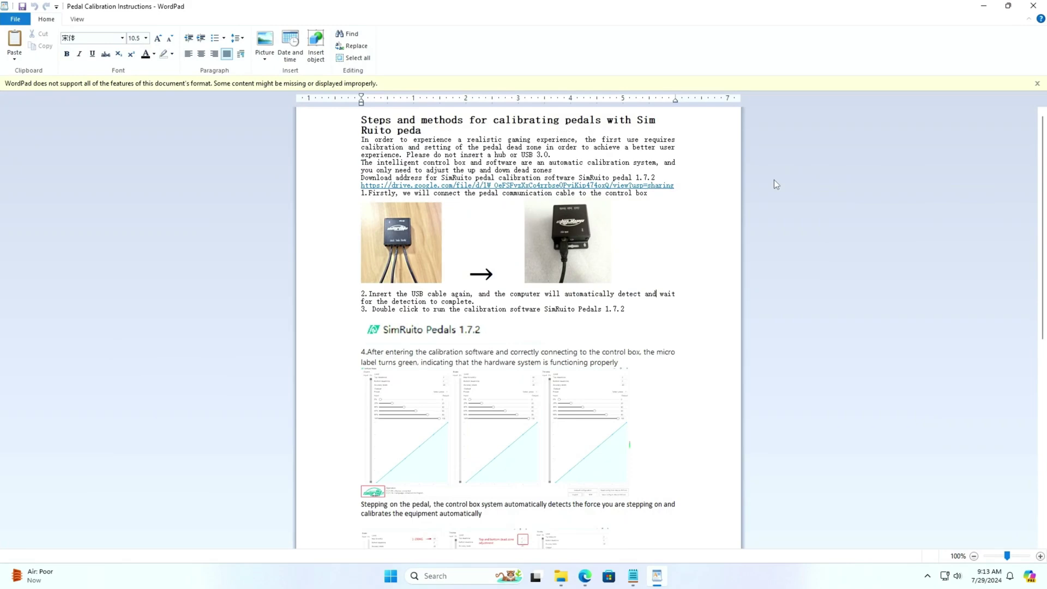
key(Down)
key(Down)
key(Down)
key(Down)
key(Down)
key(Down)
key(Down)
key(Down)
key(Down)
key(Down)
key(Down)
key(Down)
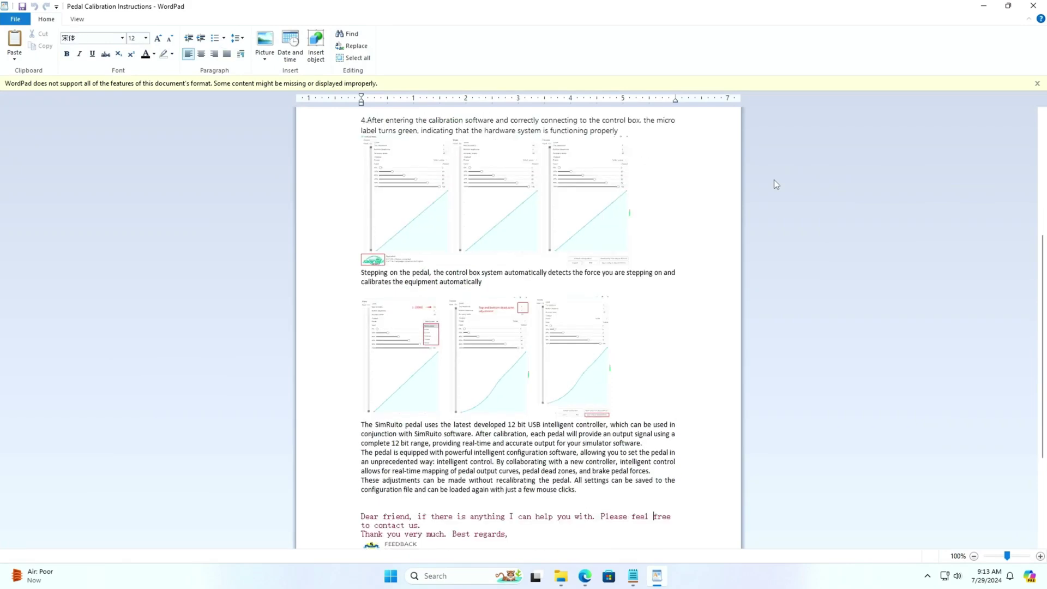
click(1033, 6)
- Open and scroll through the Korean Pedal Calibration Instructions v2
key(Down)
key(Down)
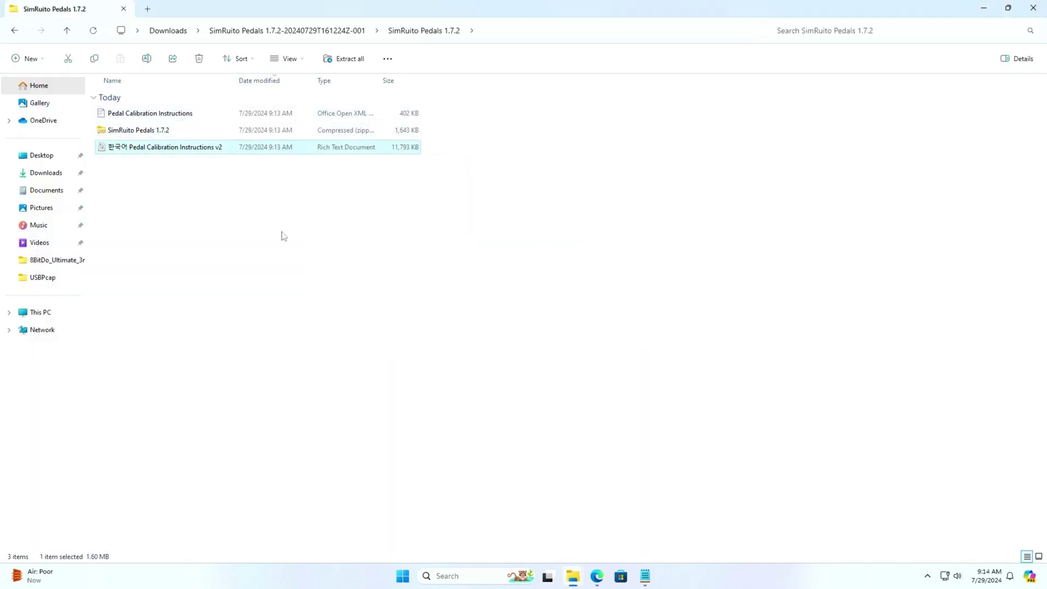
key(Return)
key(Down)
key(Down)
key(Down)
key(Down)
key(Down)
key(Down)
key(Down)
key(Down)
key(Down)
key(Down)
key(Down)
key(Down)
key(Down)
key(Down)
key(Down)
key(Down)
key(Down)
key(Down)
key(Down)
key(Down)
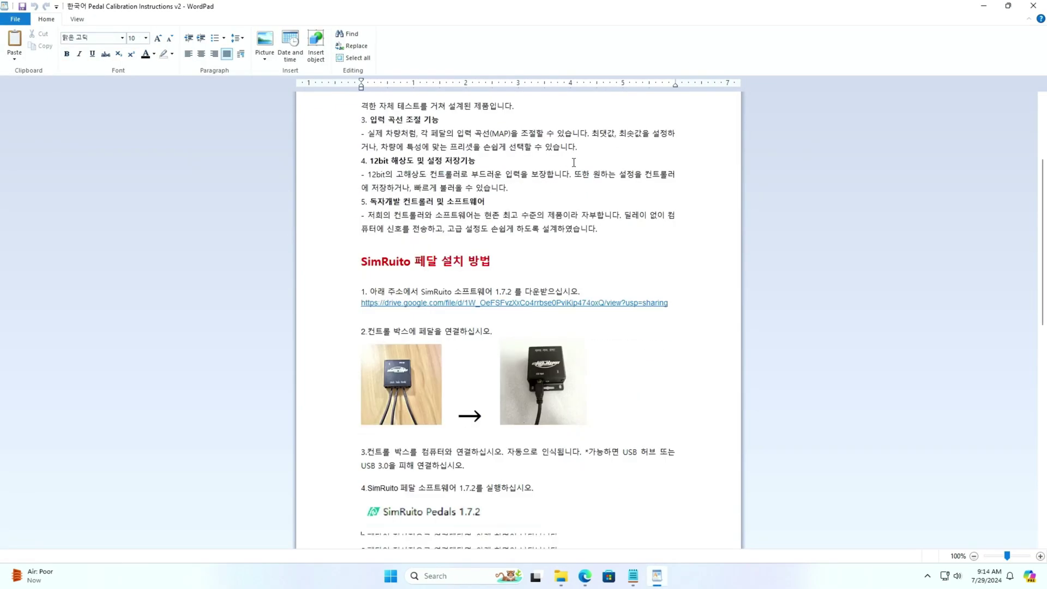
- Close the Korean instructions and launch SimRuito Pedals 1.7.2.exe from inside the zip
click(1033, 6)
key(Up)
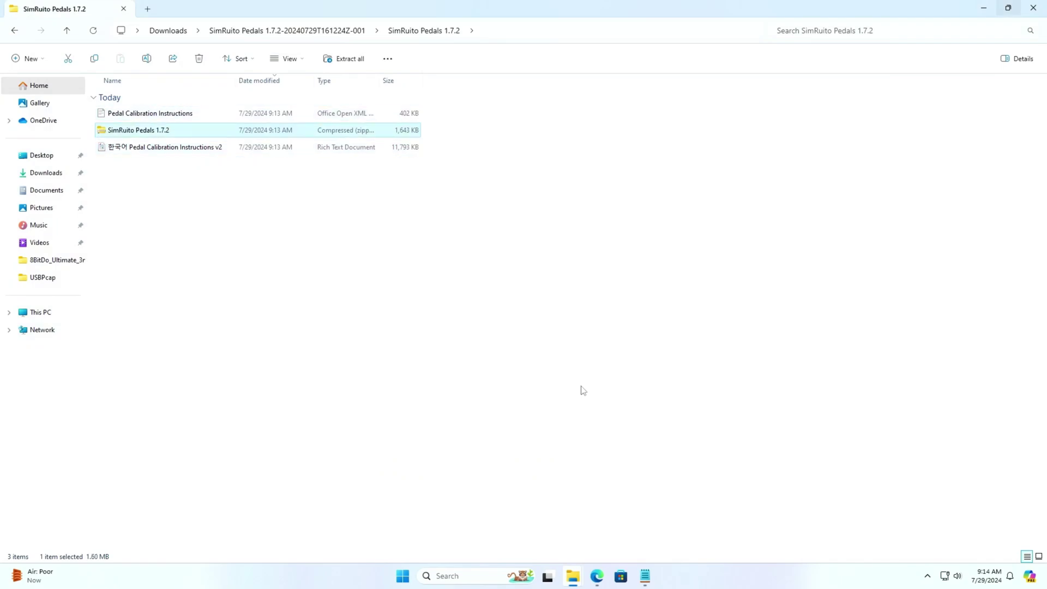
key(Return)
key(Down)
key(Down)
key(Down)
key(Down)
key(Down)
key(Down)
key(Down)
key(Down)
key(Return)
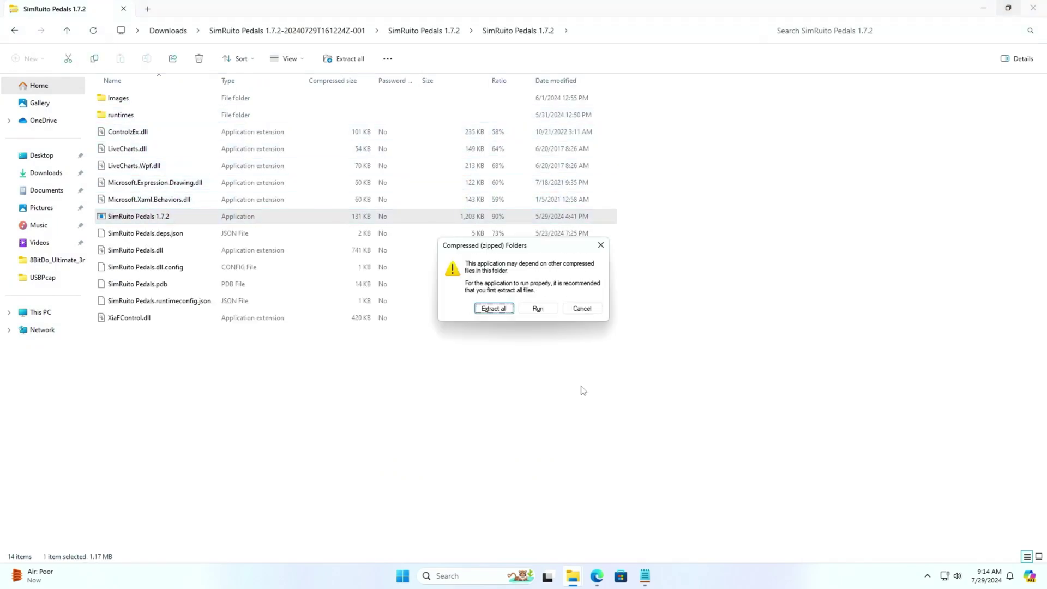
- Run the app without extracting and allow it past the SmartScreen warning
click(539, 308)
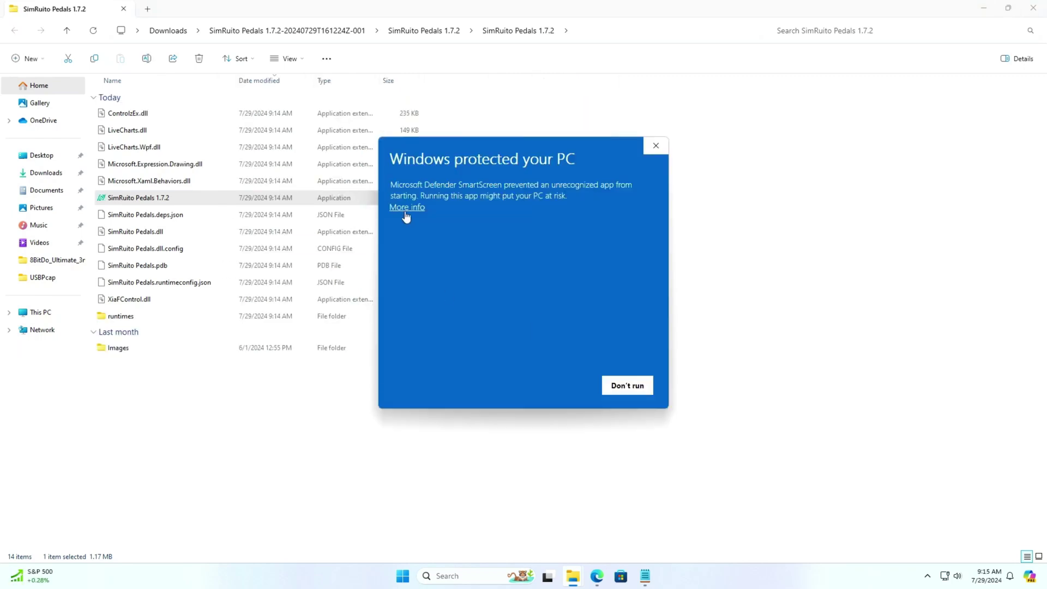
click(407, 207)
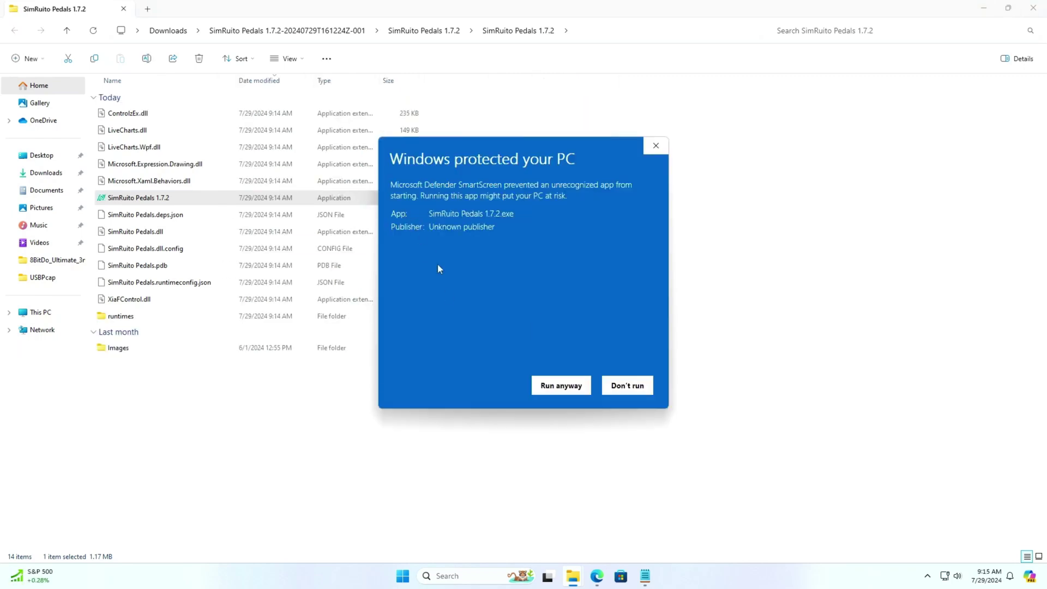
click(569, 392)
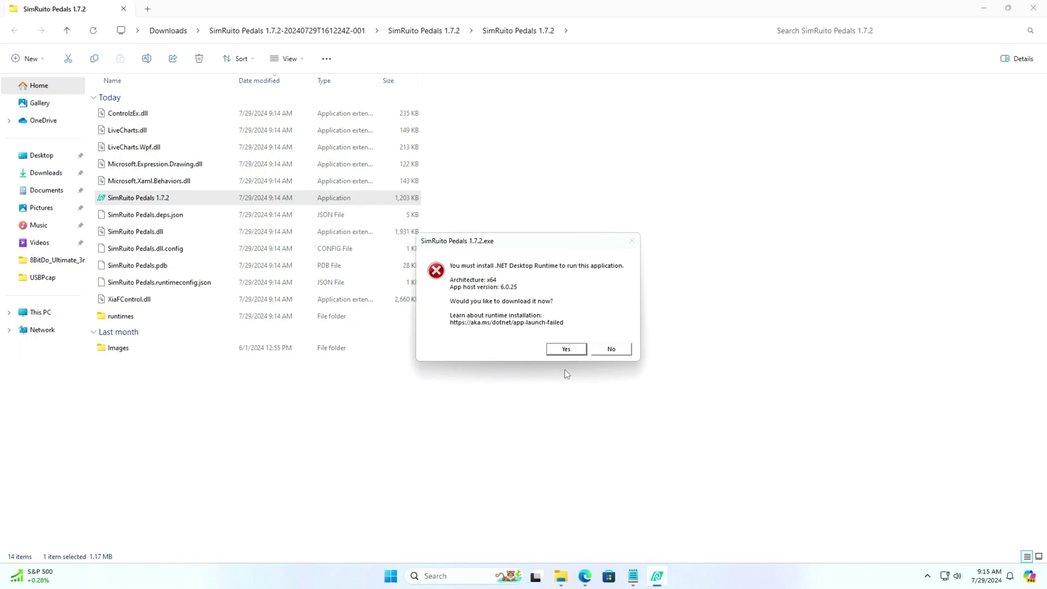
- Download and install .NET Desktop Runtime 6.0.32 x64, then dismiss the missing-runtime error
click(575, 355)
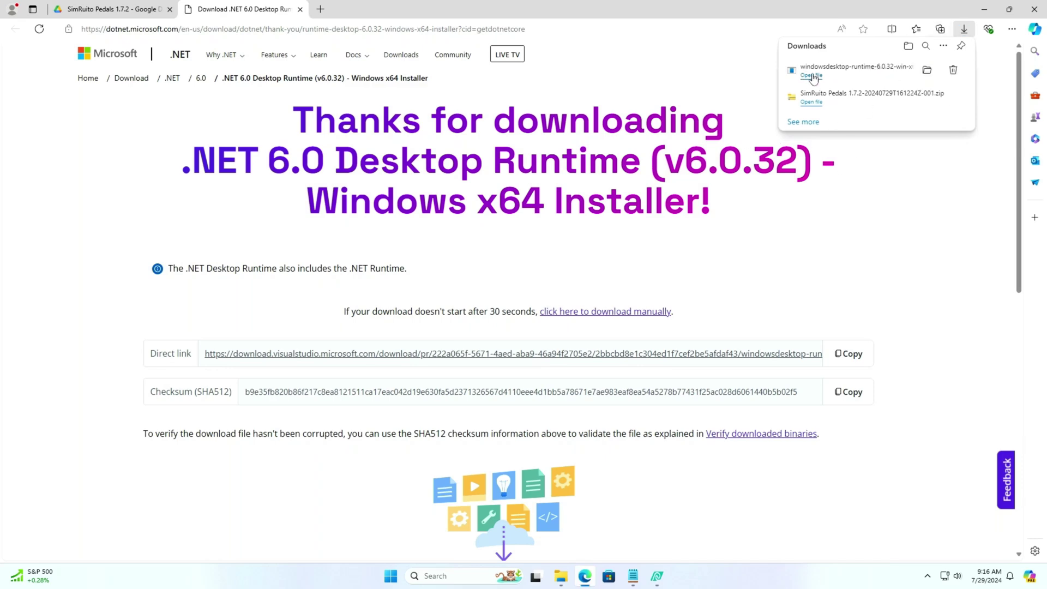
click(812, 76)
click(602, 393)
click(578, 381)
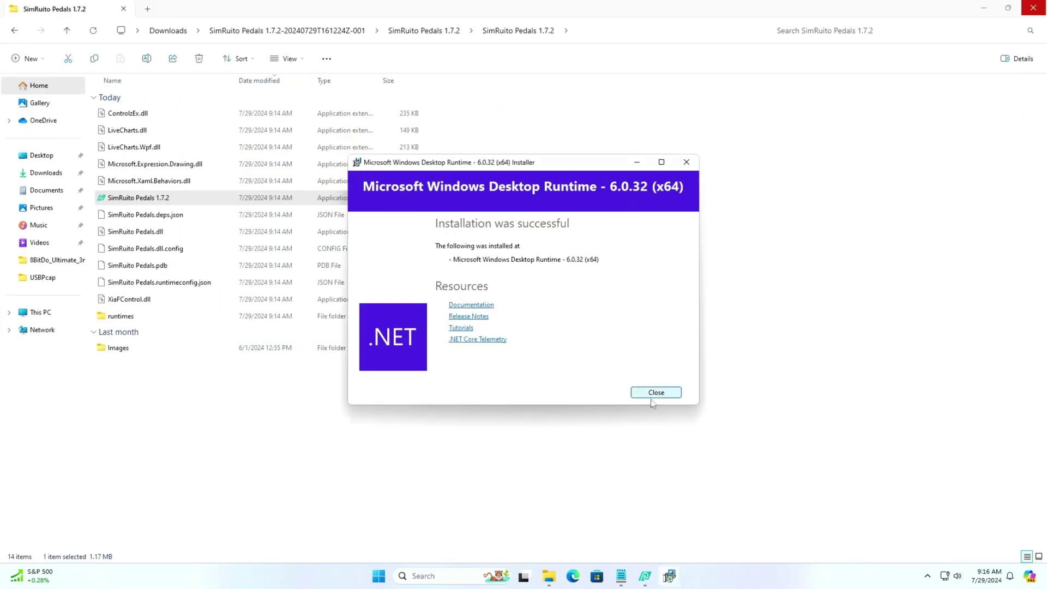
click(659, 393)
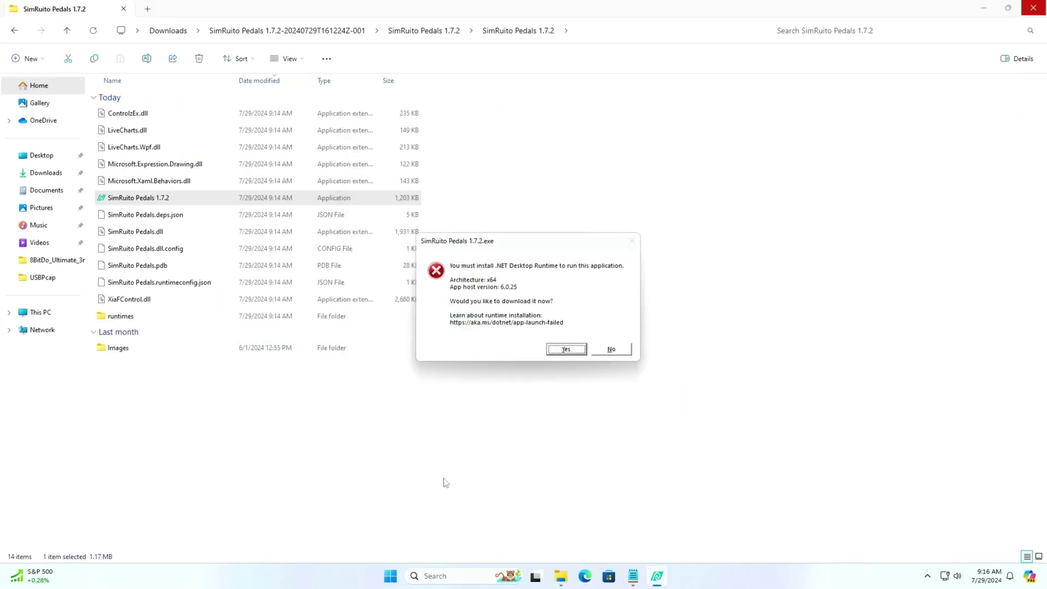
click(611, 349)
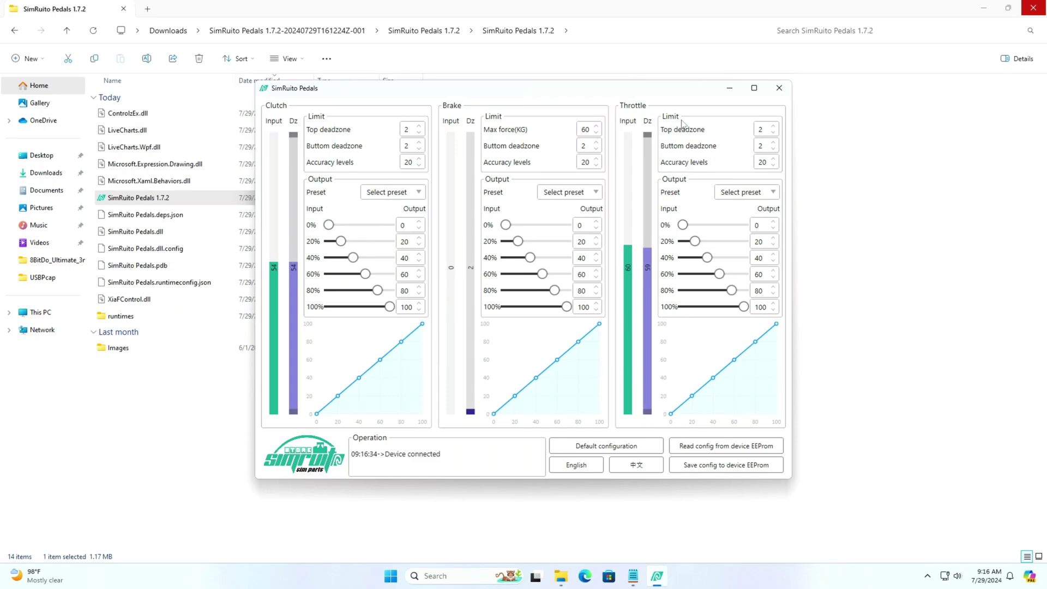
- Maximize the SimRuito Pedals calibration window
click(754, 88)
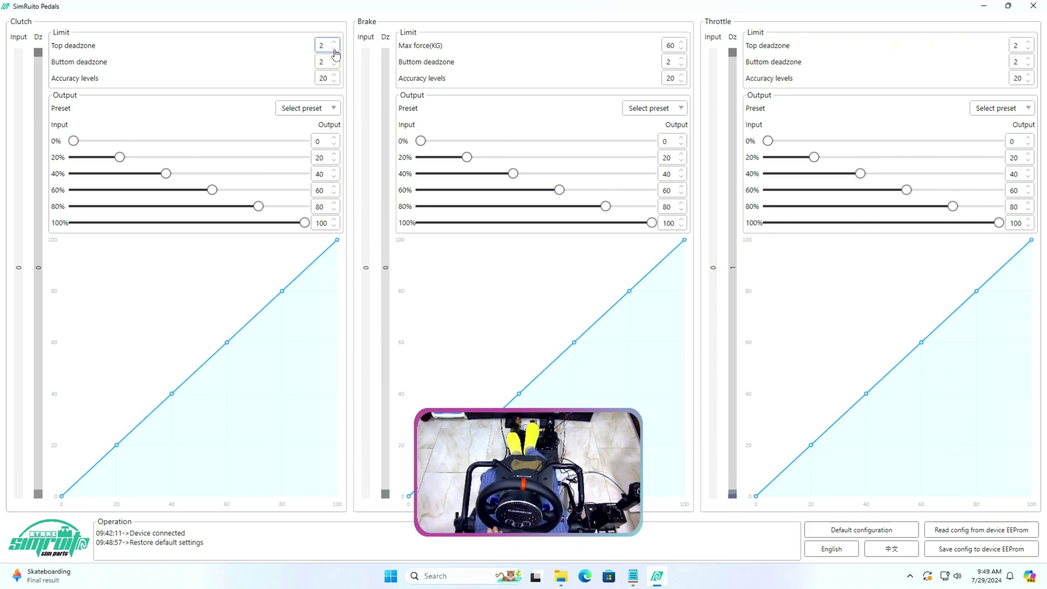
- Save the config to device EEPROM, lower brake max force toward 50, raise bottom deadzone to 3
click(974, 553)
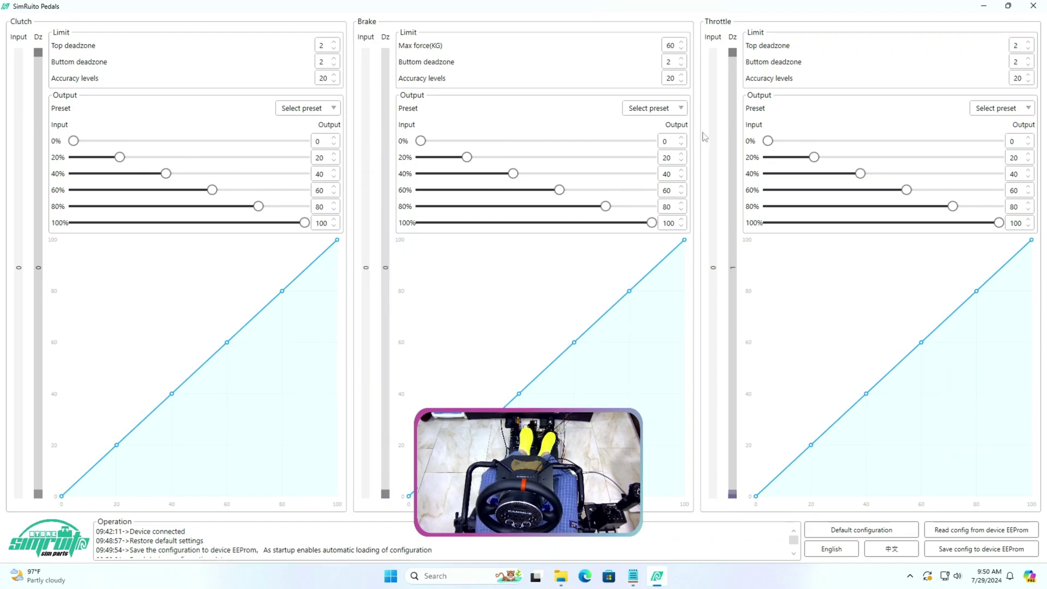
click(683, 49)
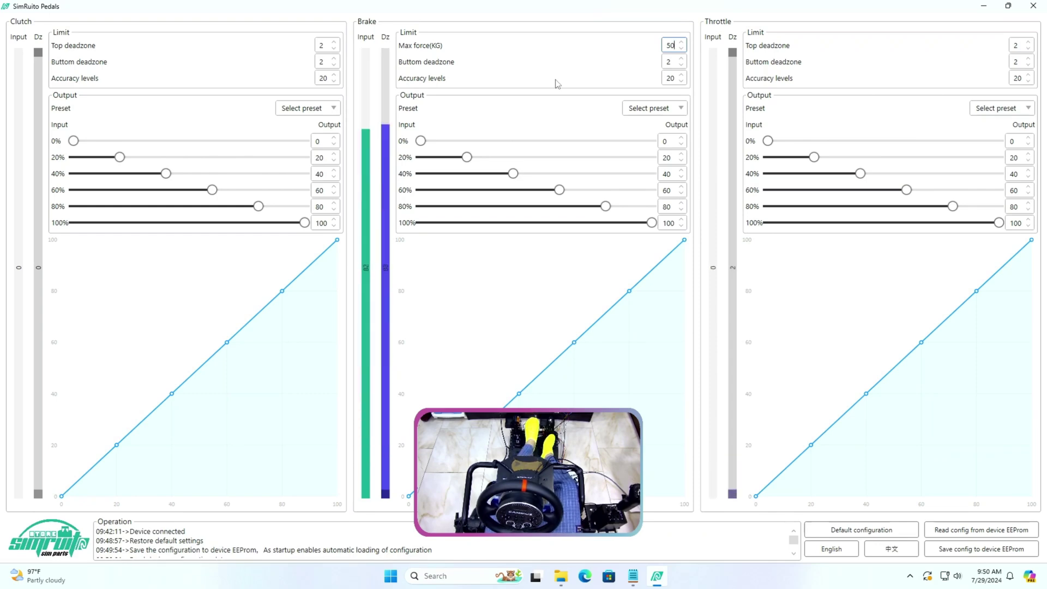
click(682, 58)
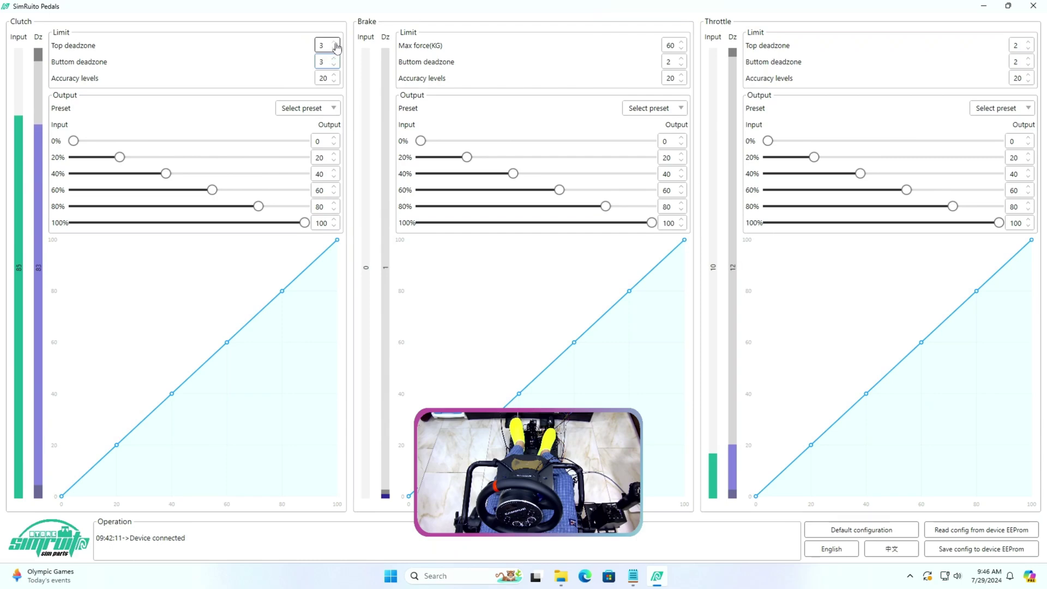
- Lower the clutch bottom deadzone value
click(334, 65)
click(333, 65)
click(334, 65)
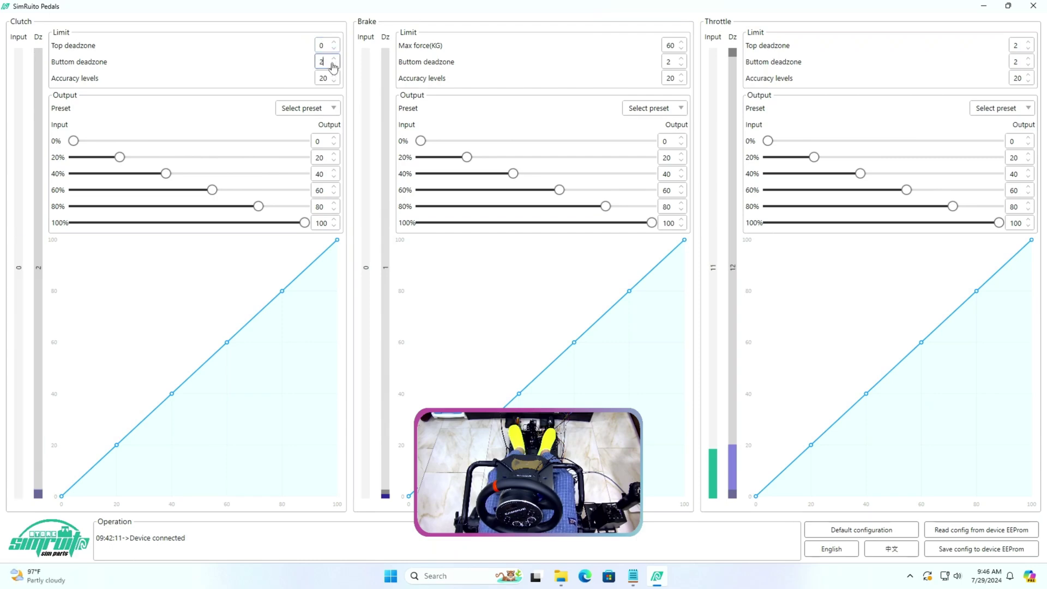